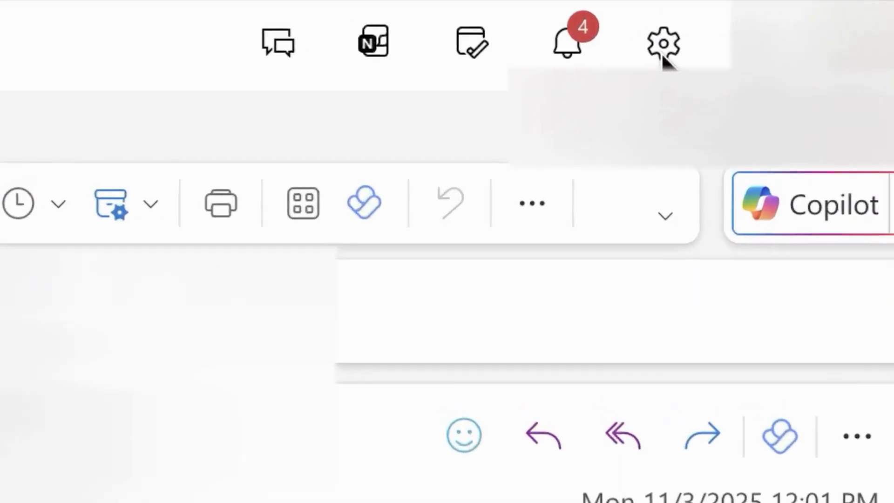
Go to Settings > Account > Signatures and put the cursor in the signature name box.
{"action": "left_click", "coordinate": [598, 70]}
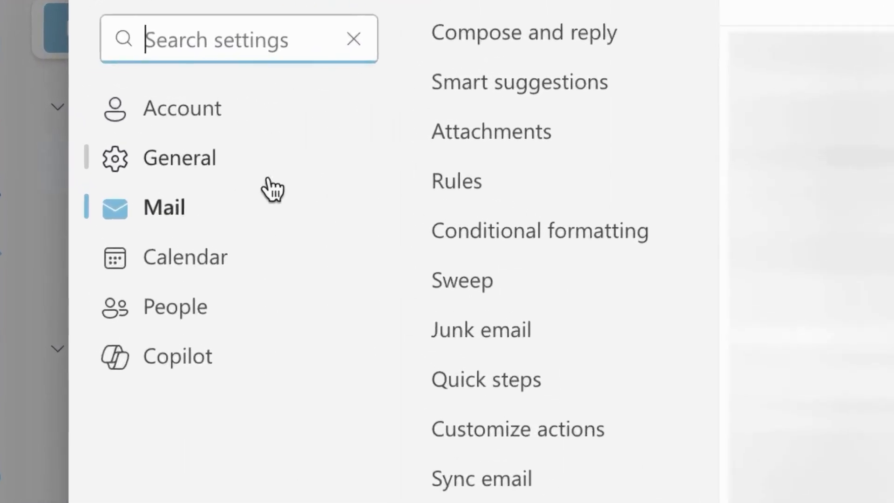
{"action": "left_click", "coordinate": [182, 121]}
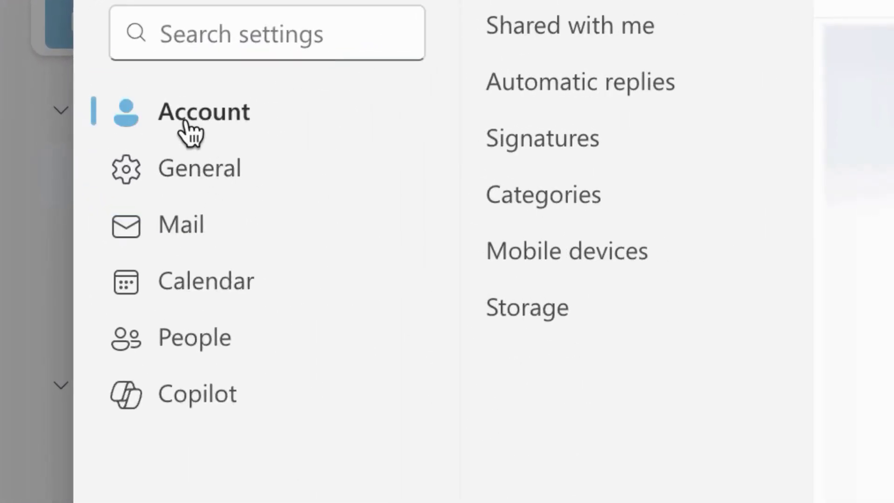
{"action": "left_click", "coordinate": [578, 150]}
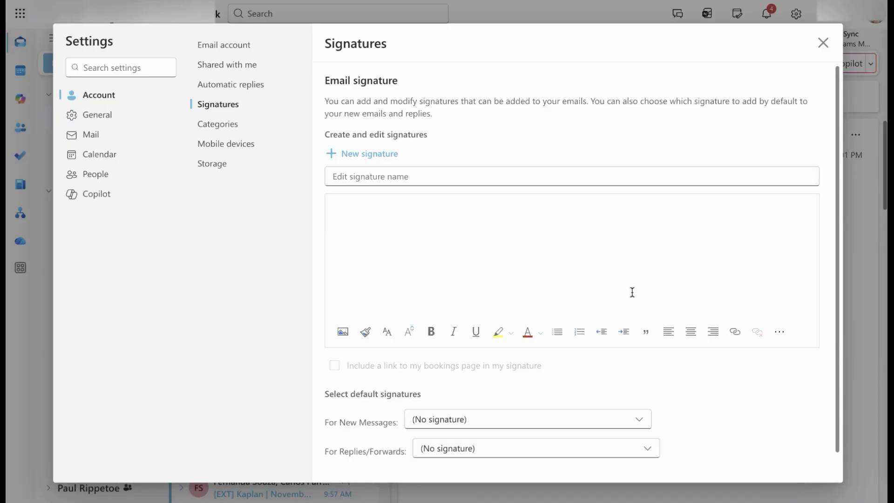
{"action": "left_click", "coordinate": [394, 182]}
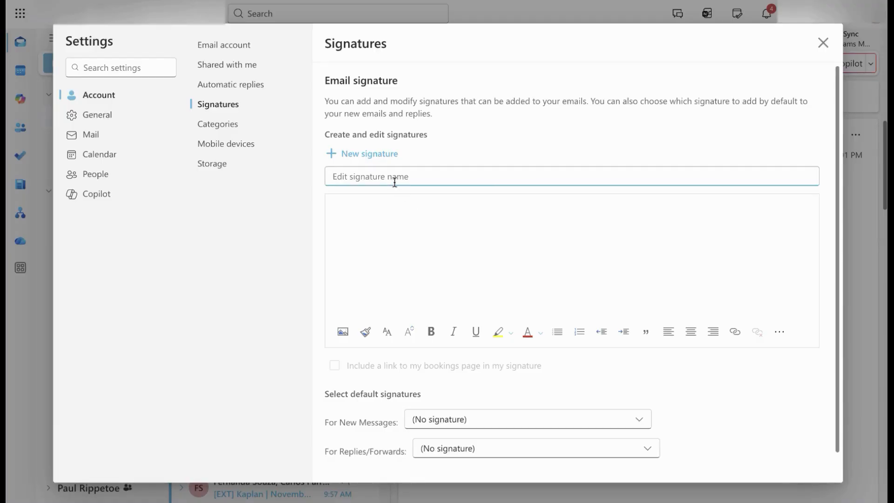
Enter 'SBM Signature 1' as the signature name, then move into the empty body editor.
{"action": "type", "text": "SBM Signature 1"}
{"action": "left_click", "coordinate": [399, 237]}
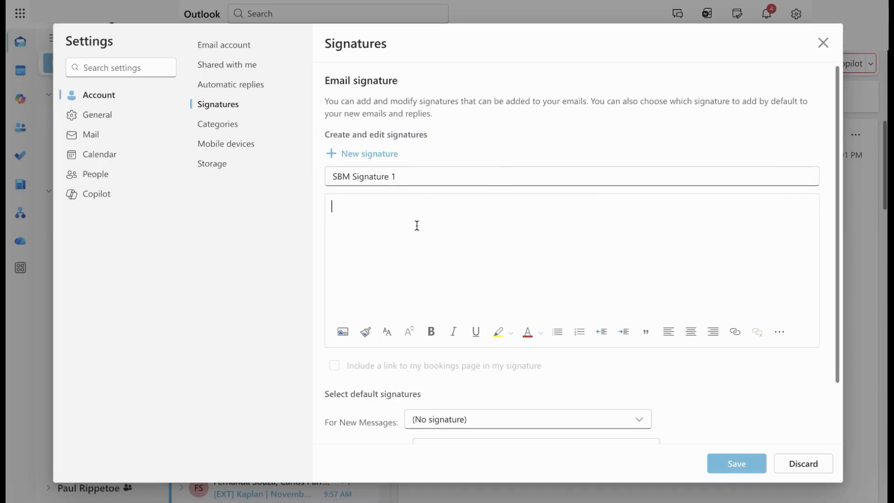
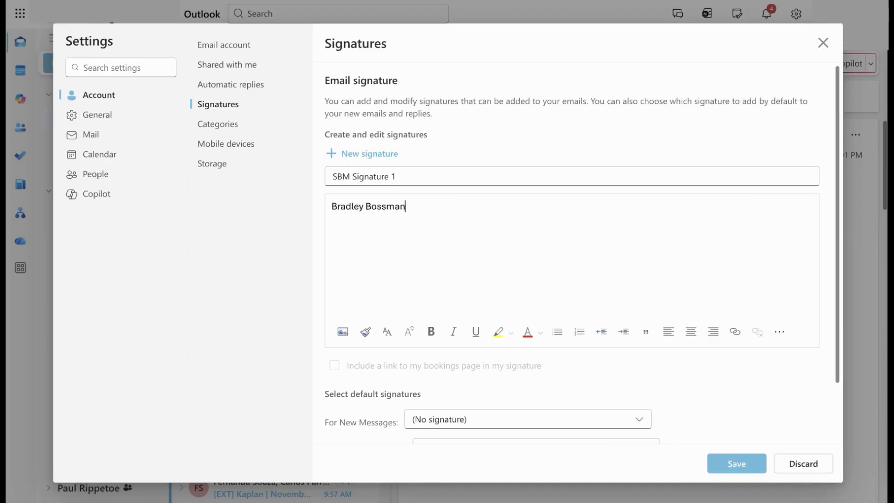
Type the person's name, make it bold, and give it a new font and larger size.
{"action": "left_click_drag", "start_coordinate": [399, 233], "coordinate": [275, 207]}
{"action": "key", "text": "ctrl+b"}
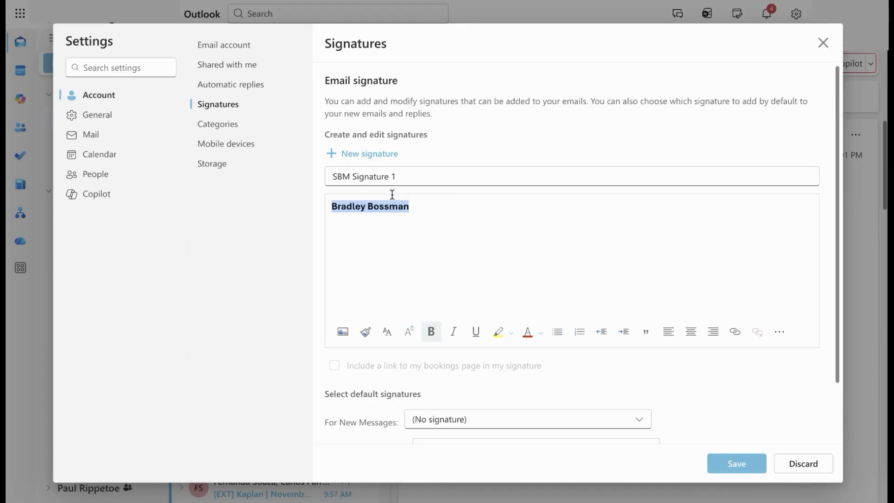
{"action": "left_click", "coordinate": [387, 332]}
{"action": "left_click", "coordinate": [432, 286]}
{"action": "left_click", "coordinate": [409, 332]}
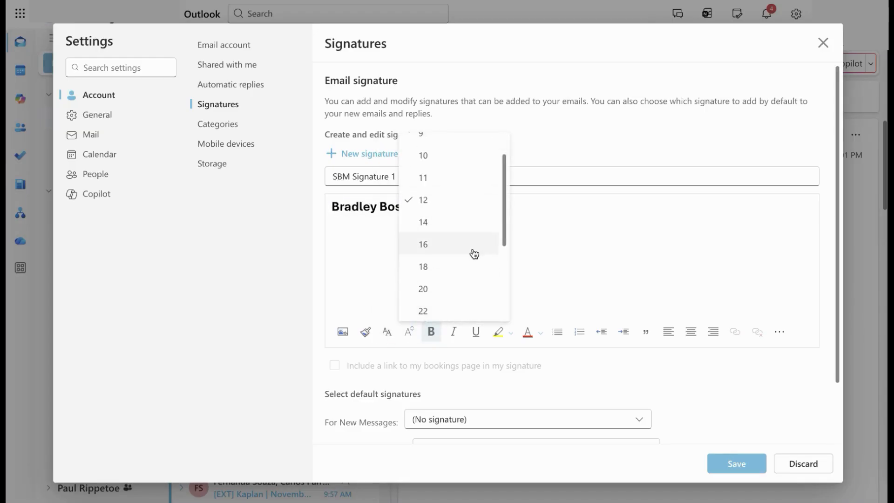
{"action": "left_click", "coordinate": [473, 249]}
On a new non-bold, size 11 line, type the title 'Owner/Operators Business 1' and the phone number.
{"action": "left_click", "coordinate": [459, 203]}
{"action": "key", "text": "Return"}
{"action": "left_click", "coordinate": [430, 331]}
{"action": "left_click", "coordinate": [409, 331]}
{"action": "left_click", "coordinate": [429, 203]}
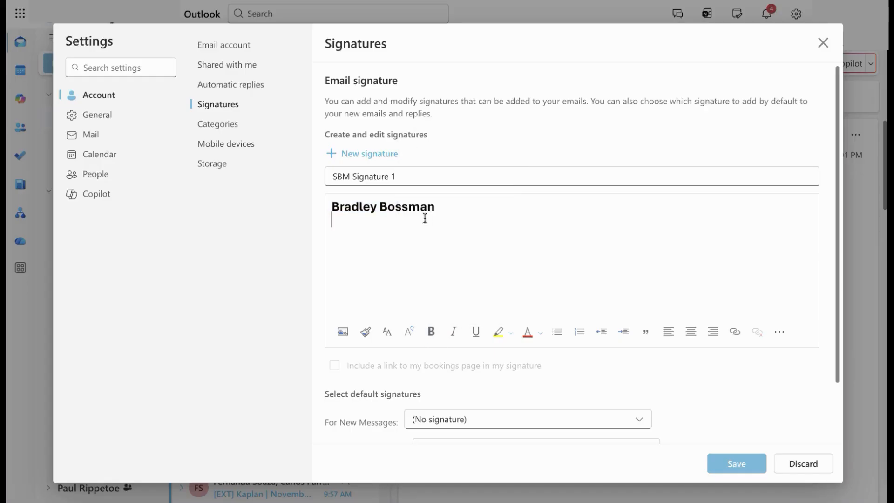
{"action": "type", "text": "Owner/Operators"}
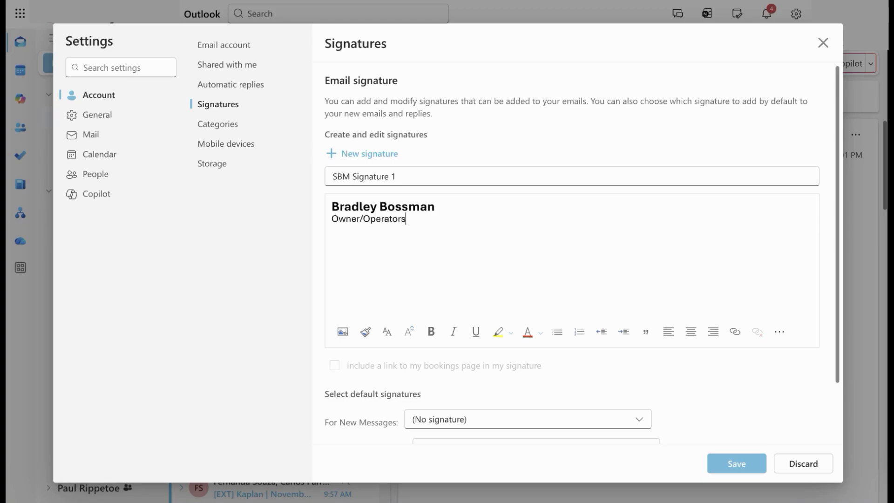
{"action": "type", "text": " Business 1"}
{"action": "type", "text": "Phone"}
{"action": "type", "text": ": "}
{"action": "type", "text": "123-456-7890"}
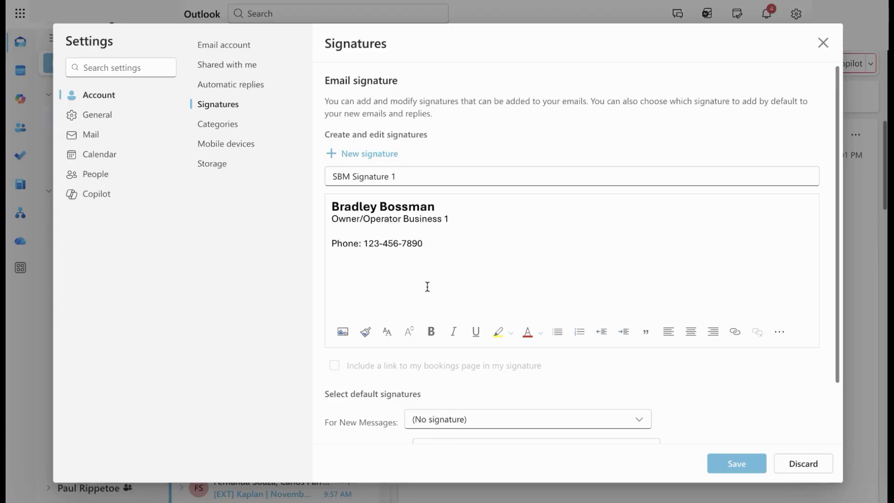
{"action": "key", "text": "Return"}
{"action": "key", "text": "Return"}
{"action": "type", "text": "Websitre"}
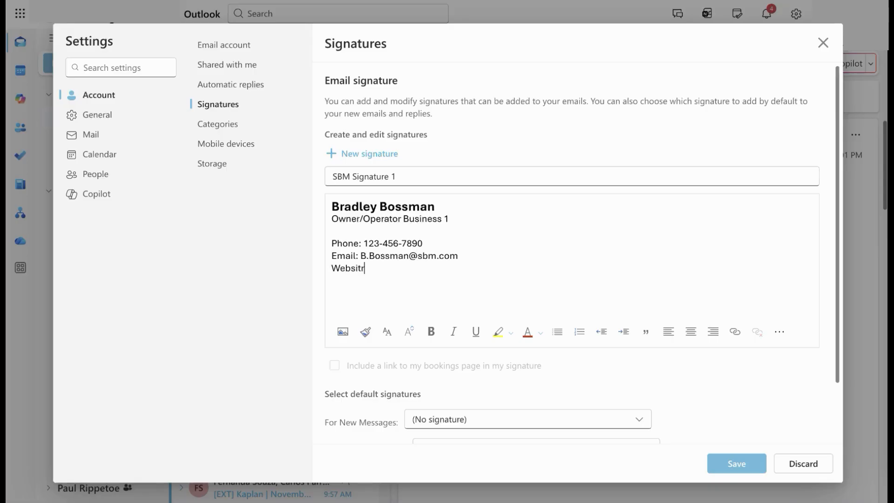
{"action": "key", "text": "BackSpace"}
{"action": "key", "text": "BackSpace"}
{"action": "type", "text": "e: www.smallbusinessmgr.com"}
{"action": "key", "text": "Return"}
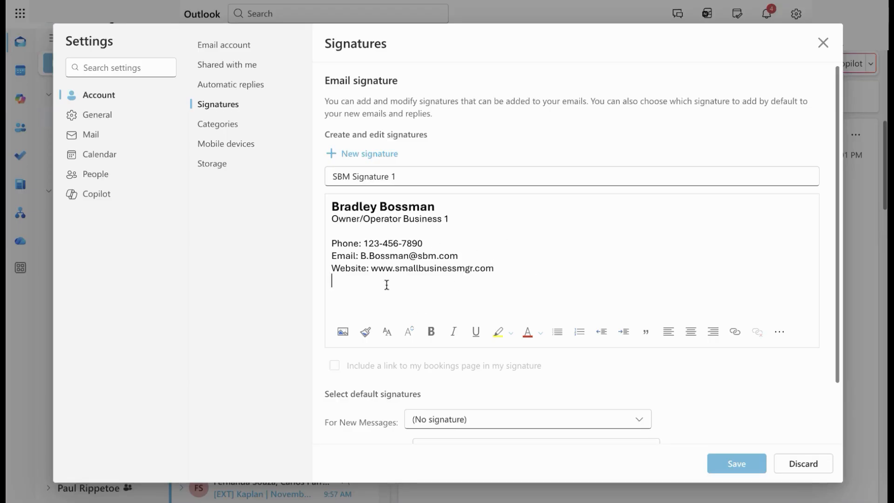
Check the font list, then reselect the name line to confirm its bold heading formatting.
{"action": "left_click", "coordinate": [386, 331]}
{"action": "scroll", "coordinate": [419, 282], "scroll_direction": "down", "scroll_amount": 3}
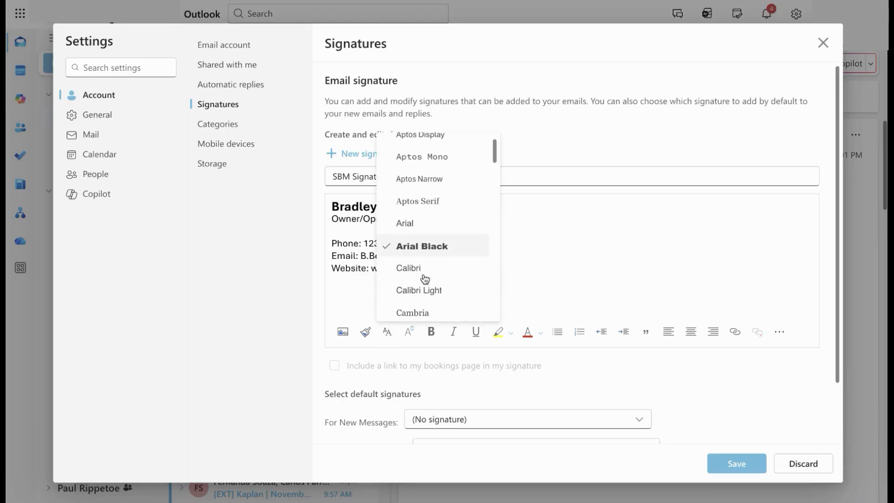
{"action": "scroll", "coordinate": [438, 280], "scroll_direction": "down", "scroll_amount": 3}
{"action": "scroll", "coordinate": [449, 258], "scroll_direction": "up", "scroll_amount": 1}
{"action": "scroll", "coordinate": [444, 252], "scroll_direction": "up", "scroll_amount": 1}
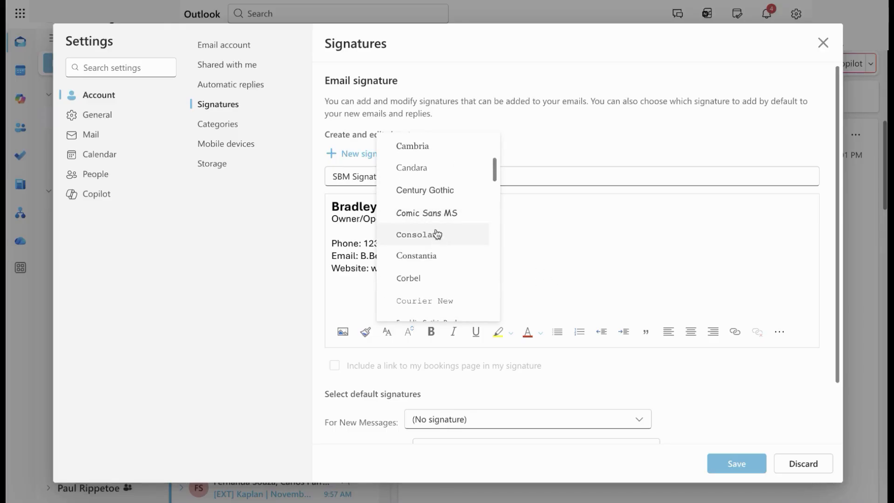
{"action": "scroll", "coordinate": [446, 278], "scroll_direction": "down", "scroll_amount": 6}
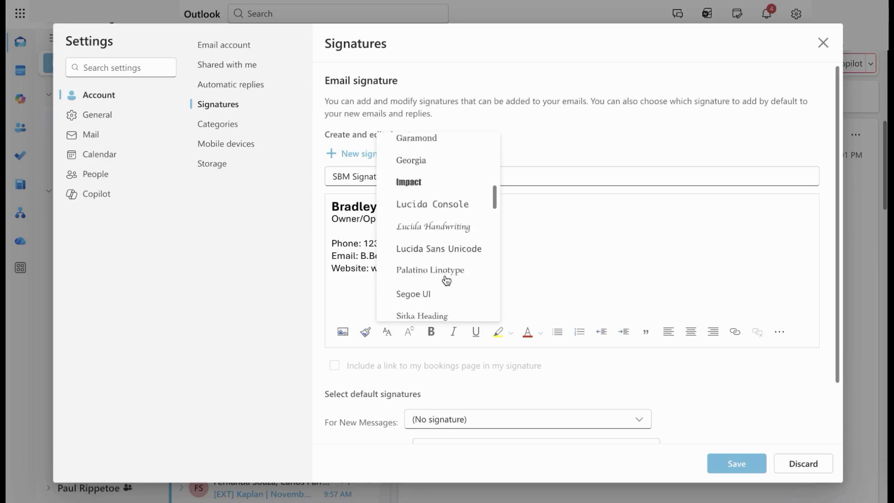
{"action": "left_click", "coordinate": [447, 281]}
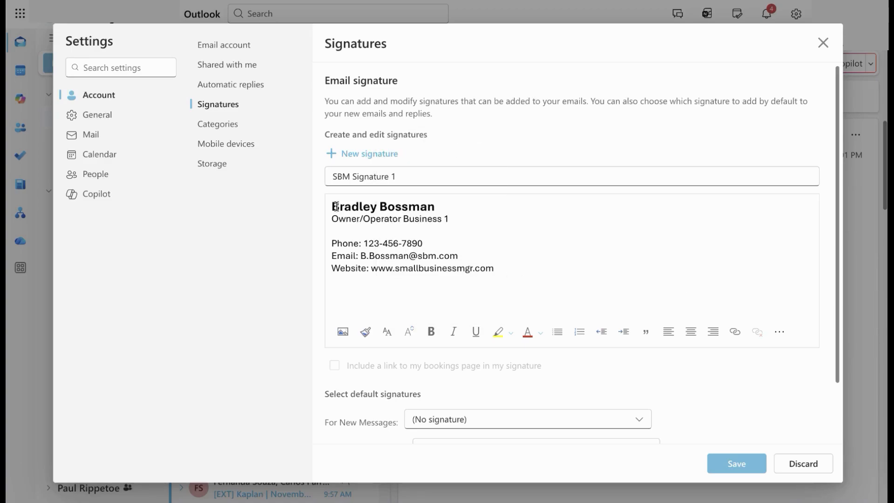
{"action": "left_click_drag", "start_coordinate": [332, 206], "coordinate": [436, 204]}
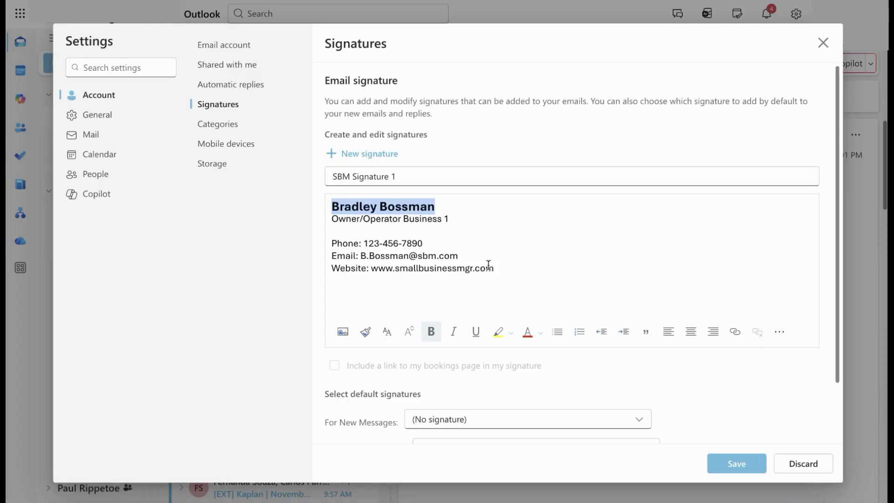
{"action": "left_click", "coordinate": [505, 279]}
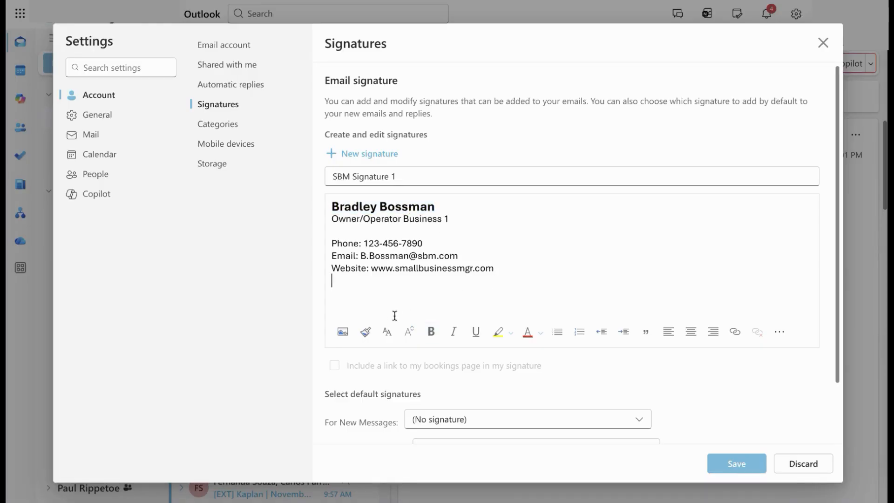
Insert the SBM logo picture below the website line and resize it smaller in two drags.
{"action": "left_click", "coordinate": [343, 331]}
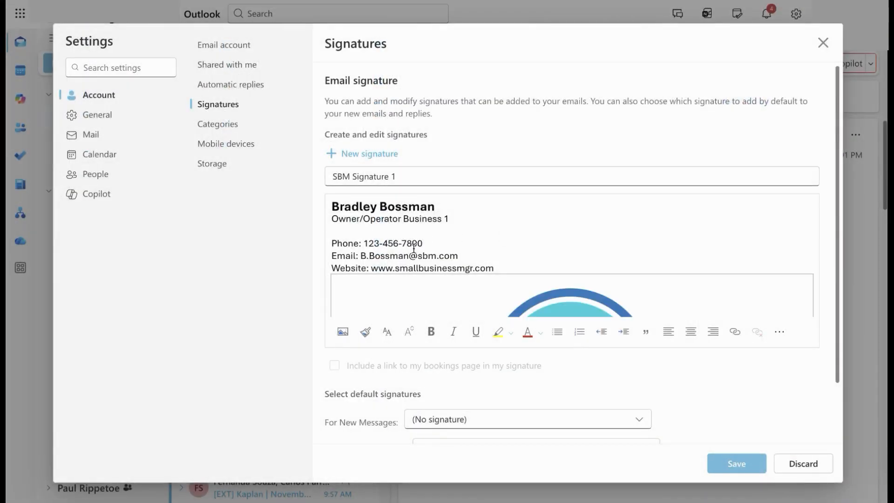
{"action": "scroll", "coordinate": [554, 281], "scroll_direction": "down", "scroll_amount": 3}
{"action": "scroll", "coordinate": [562, 249], "scroll_direction": "up", "scroll_amount": 2}
{"action": "scroll", "coordinate": [577, 244], "scroll_direction": "down", "scroll_amount": 2}
{"action": "left_click_drag", "start_coordinate": [813, 307], "coordinate": [540, 309]}
{"action": "scroll", "coordinate": [478, 247], "scroll_direction": "up", "scroll_amount": 3}
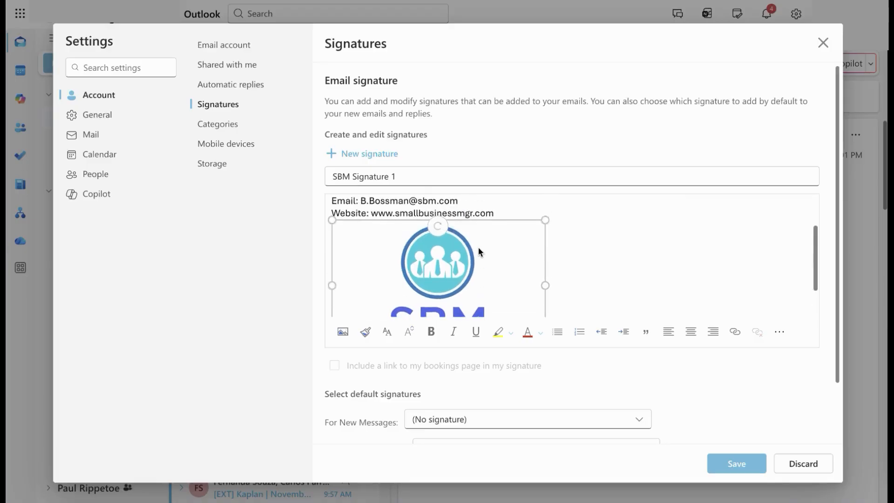
{"action": "scroll", "coordinate": [548, 266], "scroll_direction": "down", "scroll_amount": 3}
{"action": "left_click_drag", "start_coordinate": [548, 311], "coordinate": [492, 315]}
{"action": "left_click", "coordinate": [518, 285]}
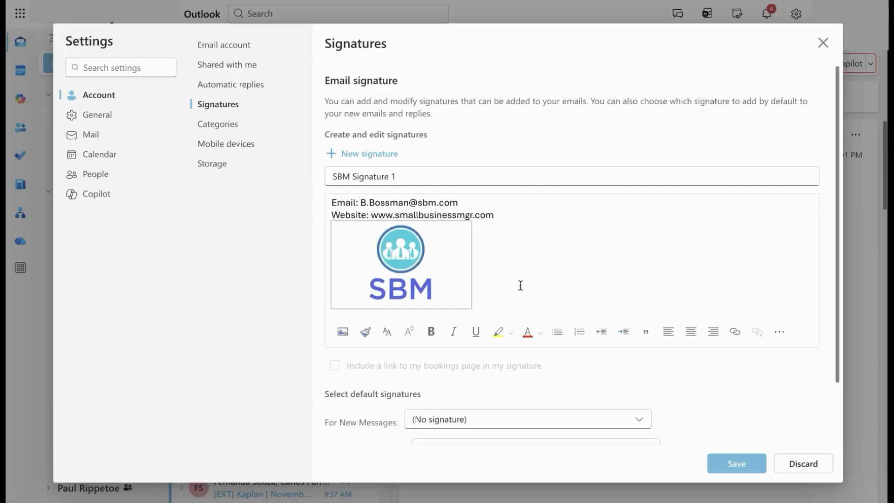
{"action": "scroll", "coordinate": [520, 285], "scroll_direction": "up", "scroll_amount": 2}
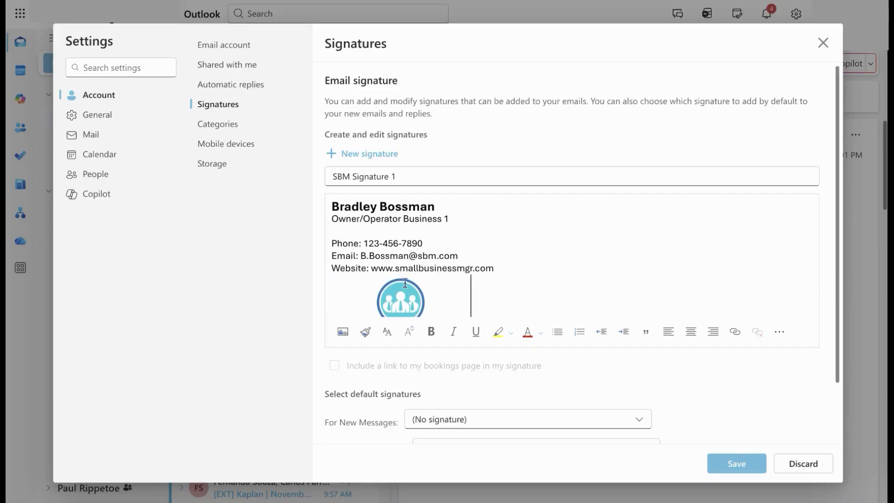
{"action": "scroll", "coordinate": [461, 275], "scroll_direction": "down", "scroll_amount": 2}
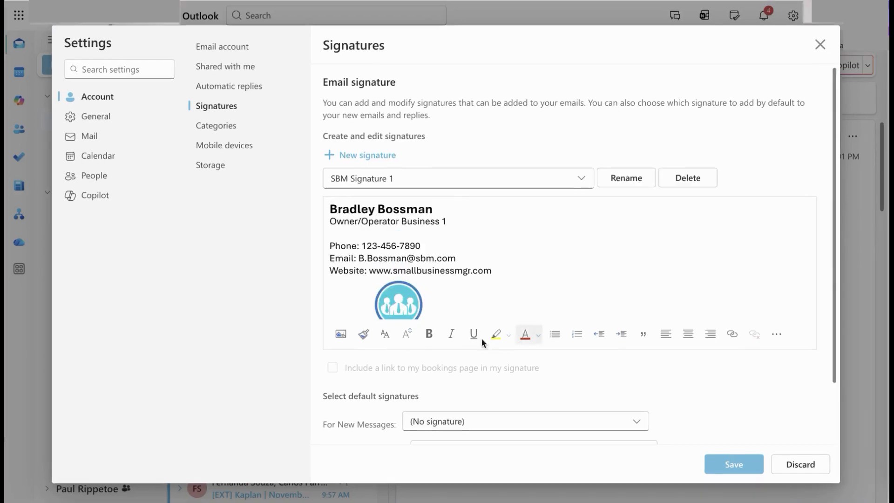
Save SBM Signature 1, pick it under For New Messages, save again, and close Settings.
{"action": "left_click", "coordinate": [722, 468]}
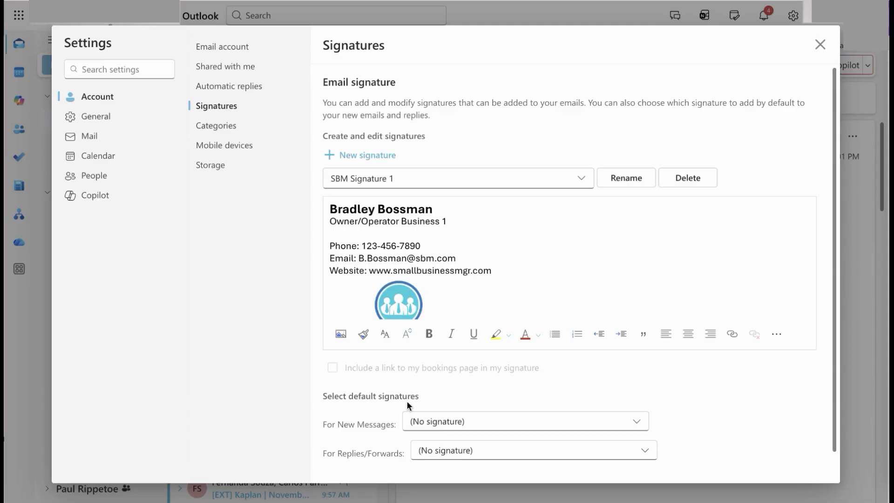
{"action": "scroll", "coordinate": [406, 400], "scroll_direction": "down", "scroll_amount": 1}
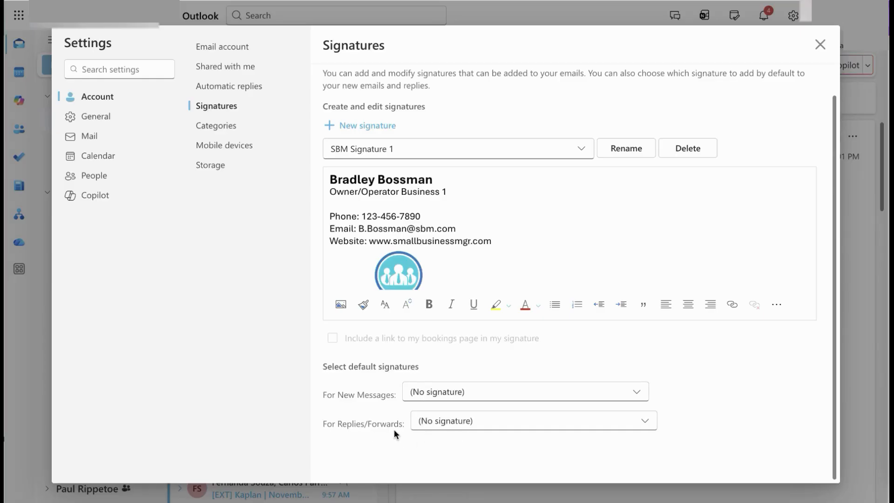
{"action": "left_click", "coordinate": [426, 394]}
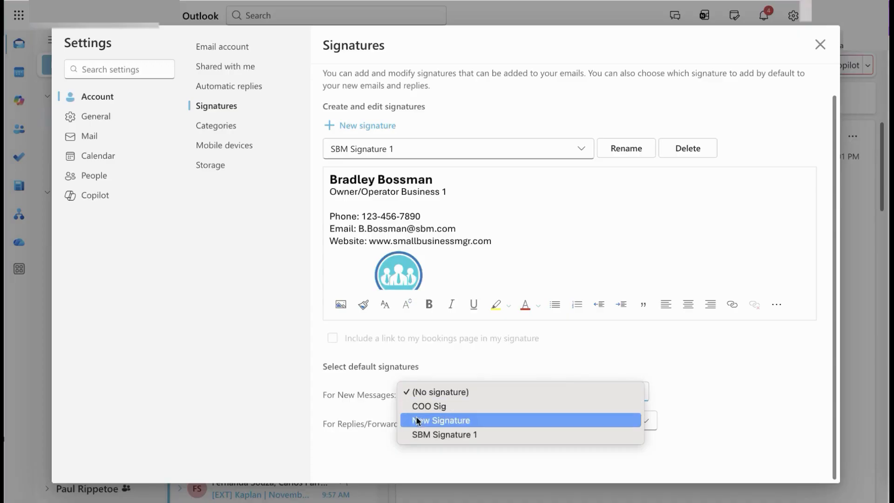
{"action": "left_click", "coordinate": [414, 434]}
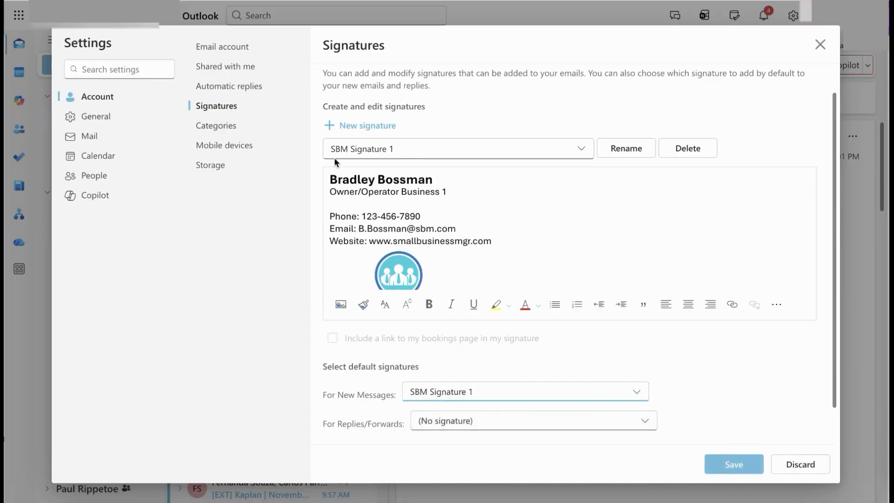
{"action": "left_click", "coordinate": [731, 468]}
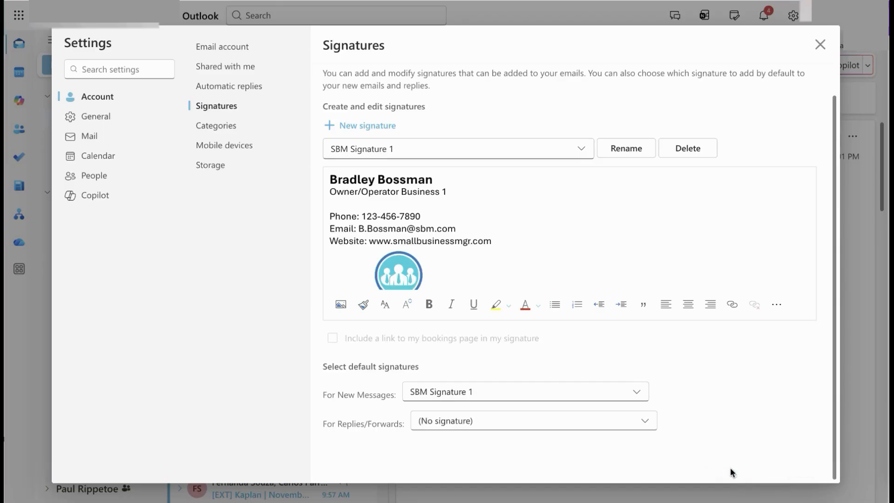
{"action": "left_click", "coordinate": [820, 44]}
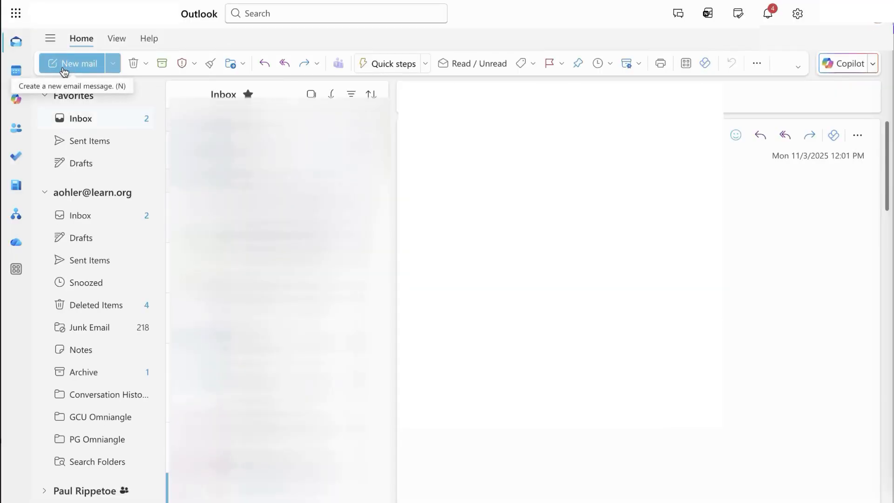
Create a new mail and insert SBM Signature 1 from the Message ribbon's Signature list.
{"action": "left_click", "coordinate": [64, 73]}
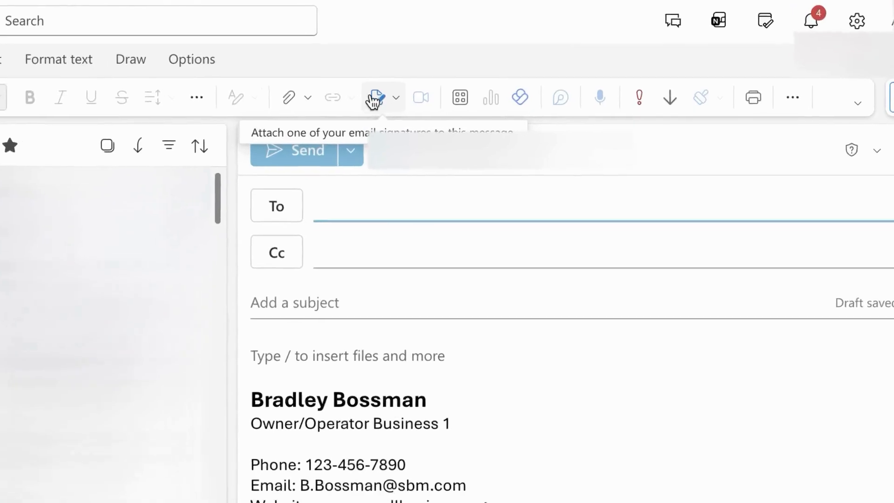
{"action": "left_click", "coordinate": [371, 105]}
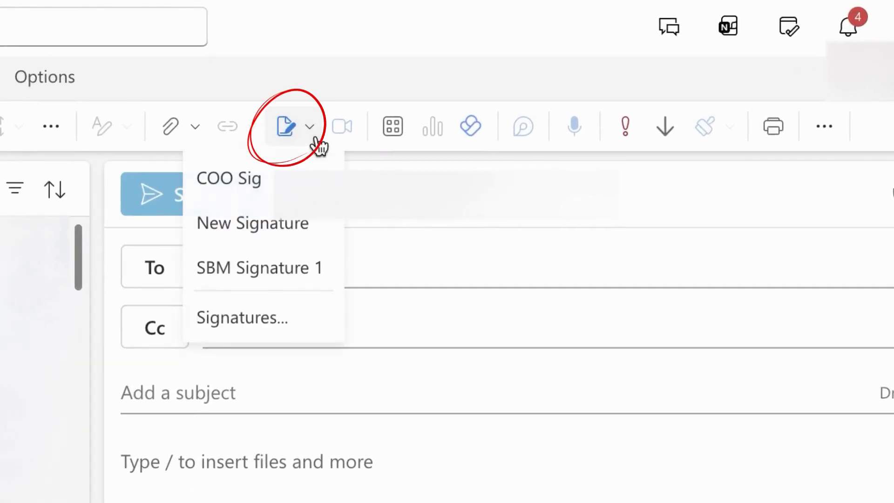
{"action": "left_click", "coordinate": [275, 279]}
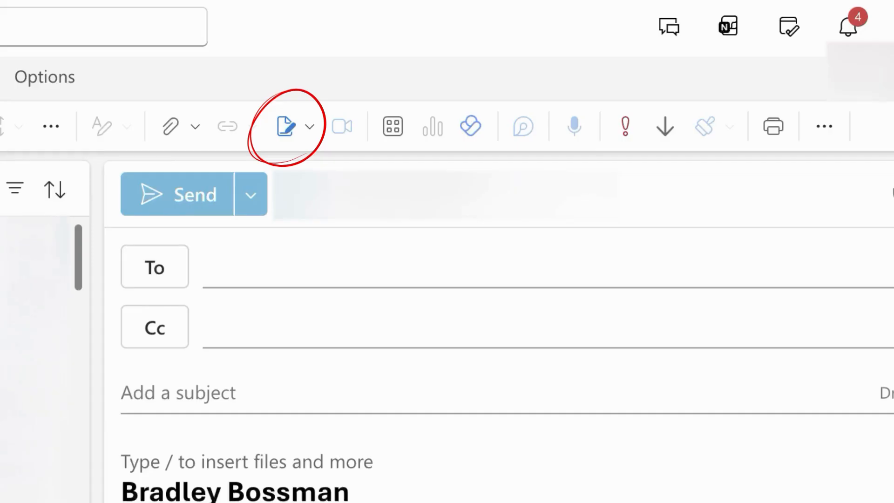
{"action": "left_click", "coordinate": [309, 140]}
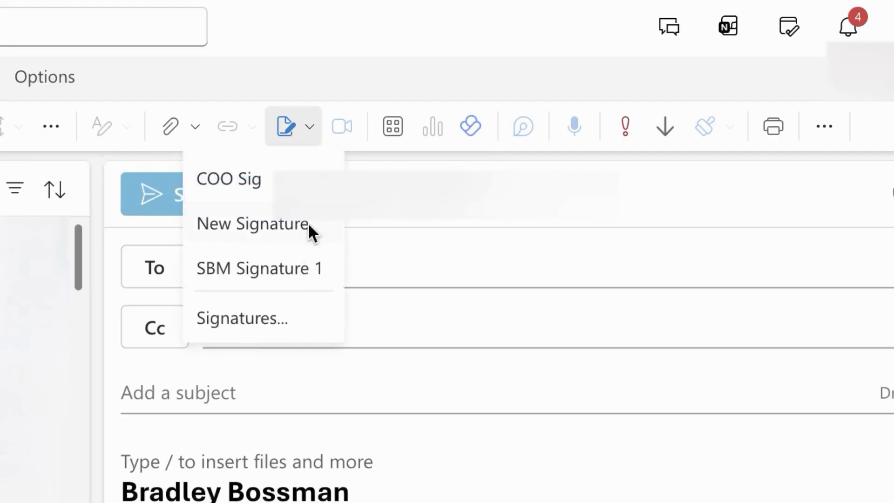
{"action": "left_click", "coordinate": [472, 502]}
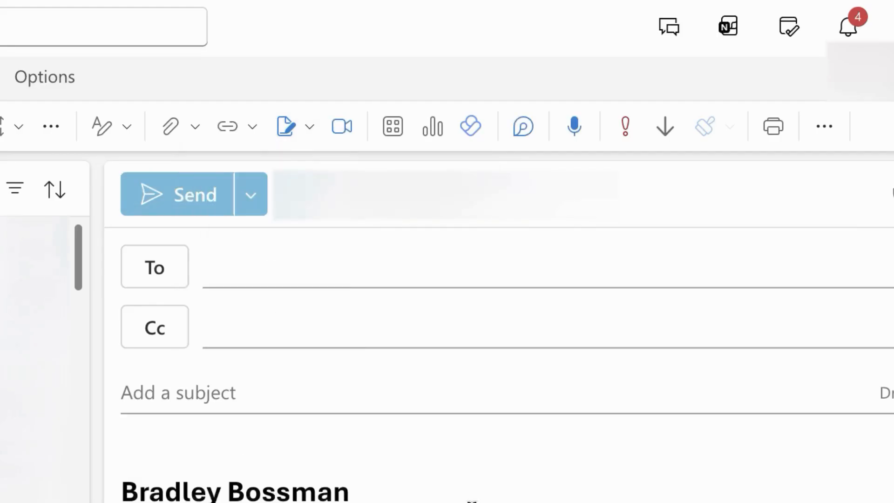